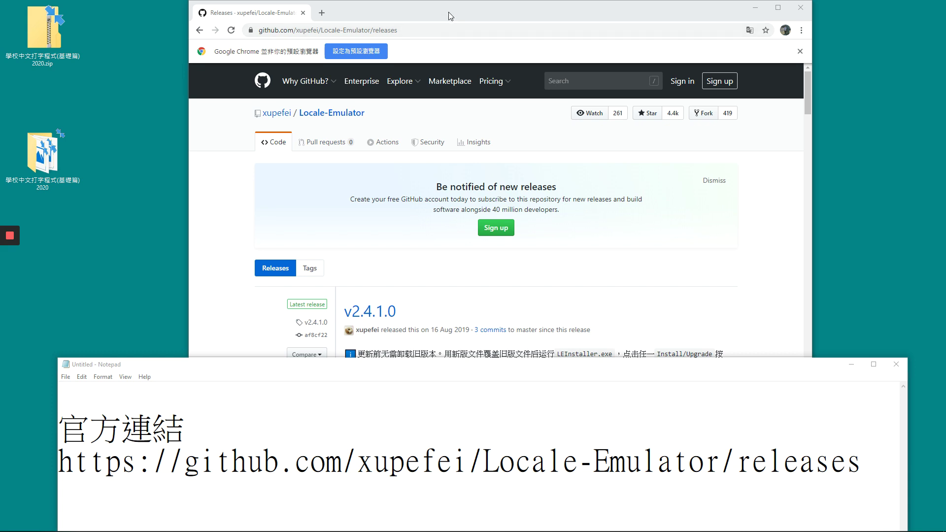
# Download Locale.Emulator.2.4.1.0.zip from the v2.4.1.0 release assets on GitHub, then close the browser.
pyautogui.click(451, 16)
pyautogui.scroll(-1, 434, 198)
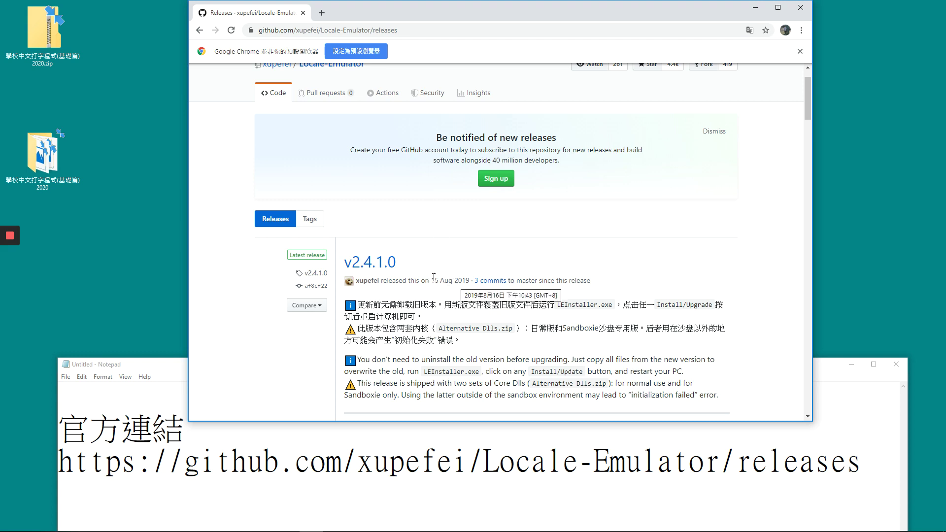
pyautogui.scroll(-5, 436, 279)
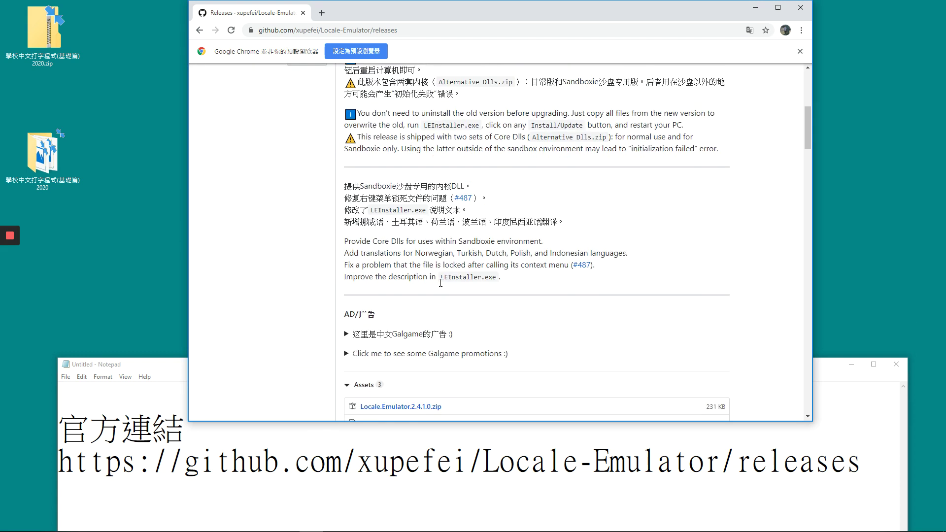
pyautogui.scroll(-2, 441, 283)
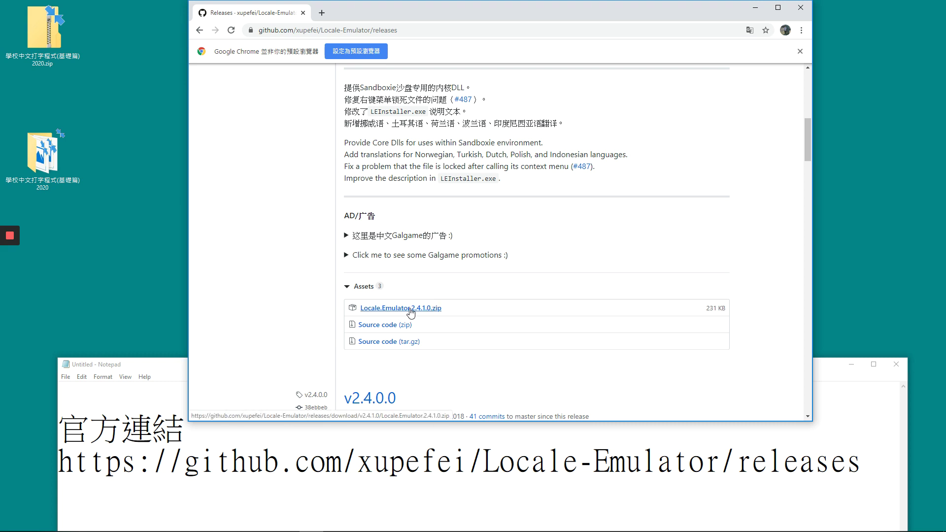
pyautogui.click(409, 308)
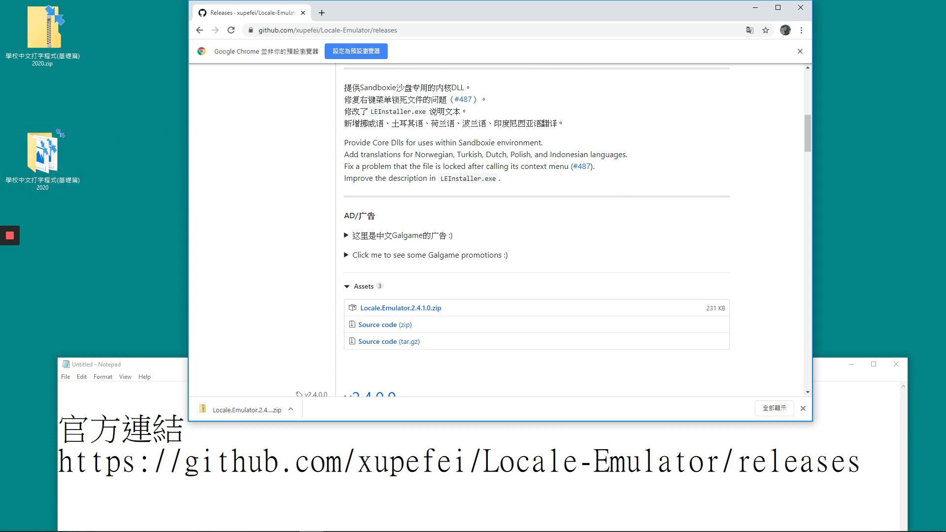
pyautogui.click(798, 13)
# Extract Locale.Emulator.2.4.1.0.zip directly onto the desktop with 7-Zip, replacing all existing files.
pyautogui.moveTo(1, 133); pyautogui.dragTo(197, 94)
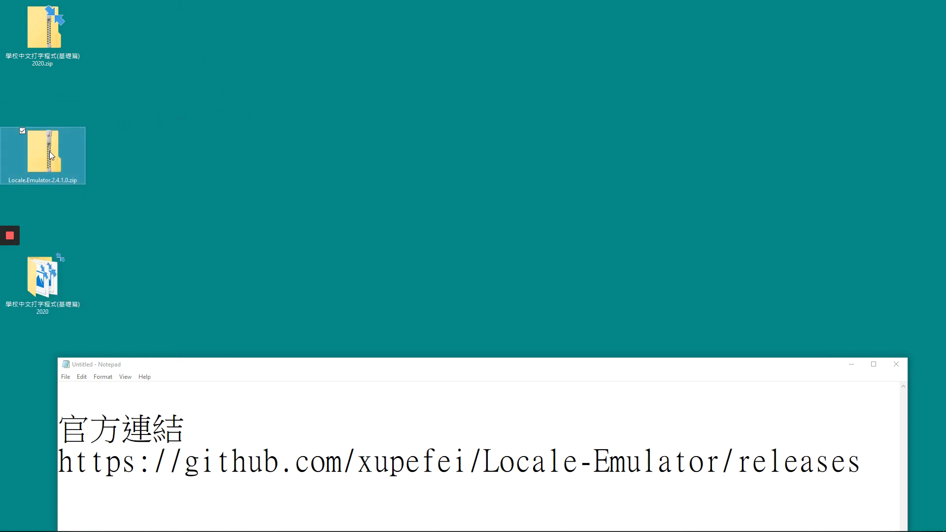
pyautogui.moveTo(49, 152); pyautogui.dragTo(232, 55)
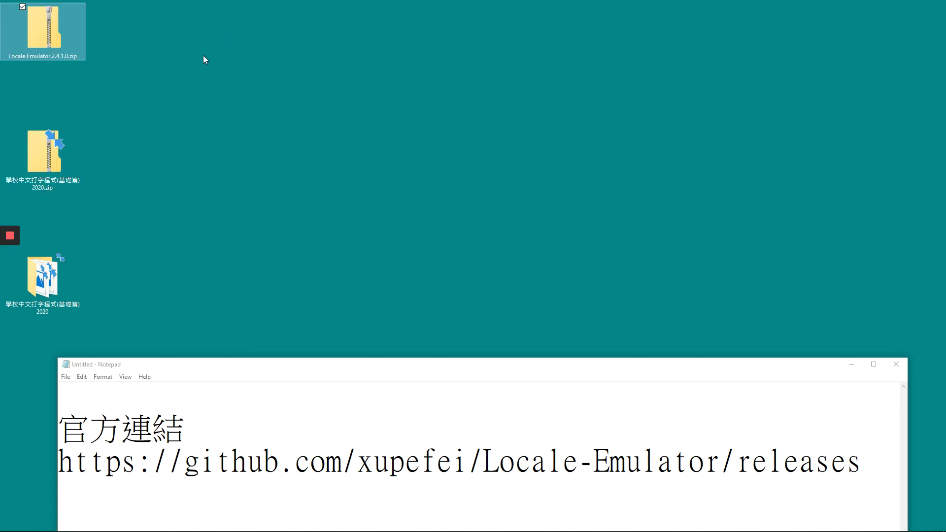
pyautogui.rightClick(37, 38)
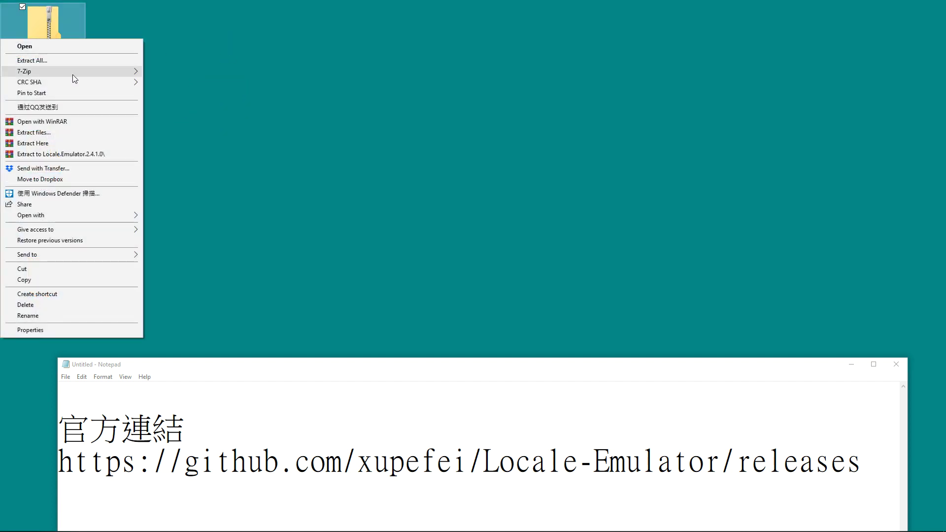
pyautogui.moveTo(72, 74)
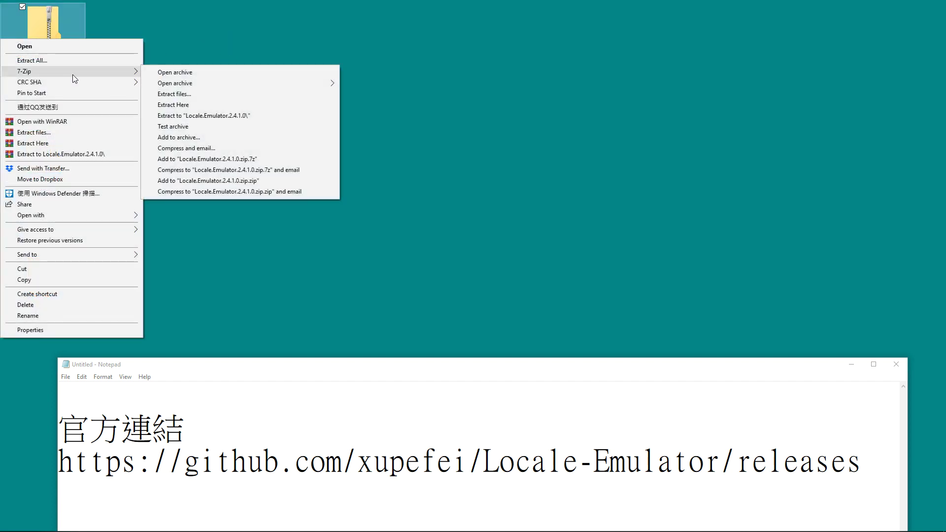
pyautogui.click(179, 104)
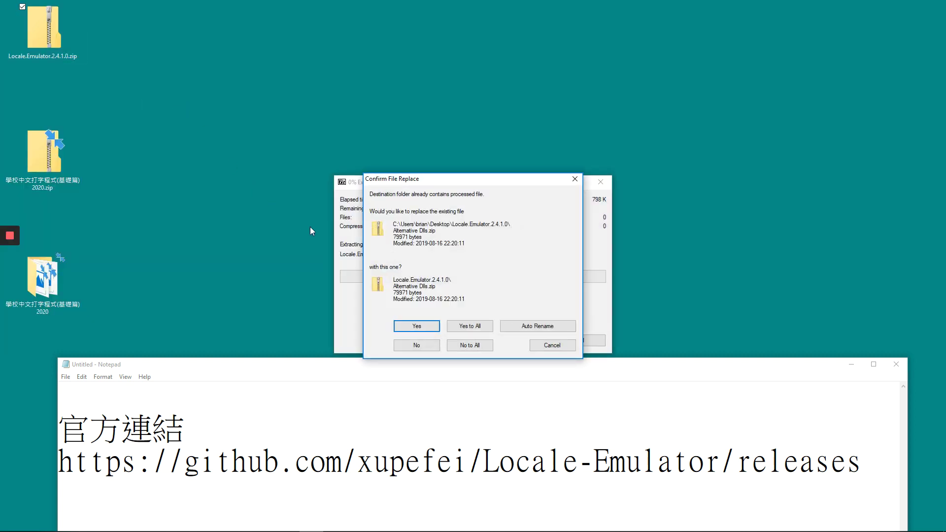
pyautogui.click(475, 328)
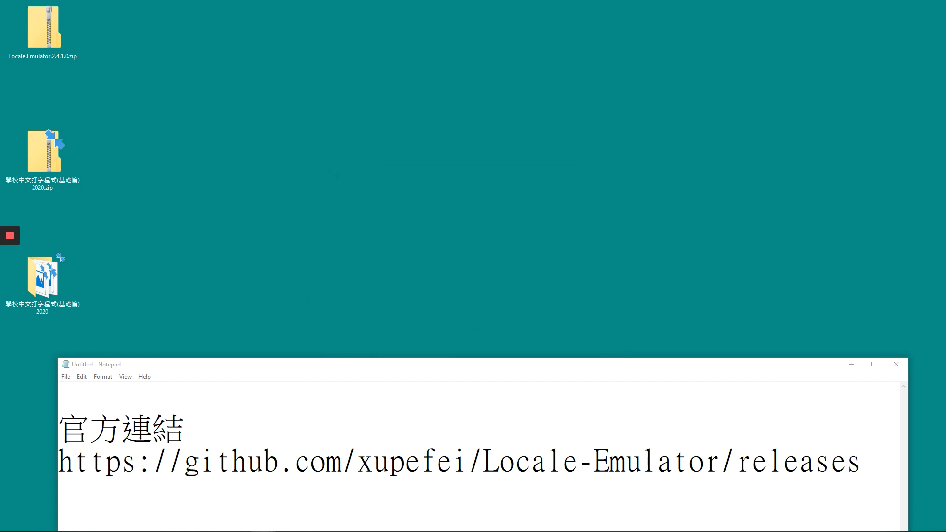
# Place the extracted Locale.Emulator.2.4.1.0 folder at the start of the desktop icons and open it.
pyautogui.moveTo(43, 88); pyautogui.dragTo(137, 38)
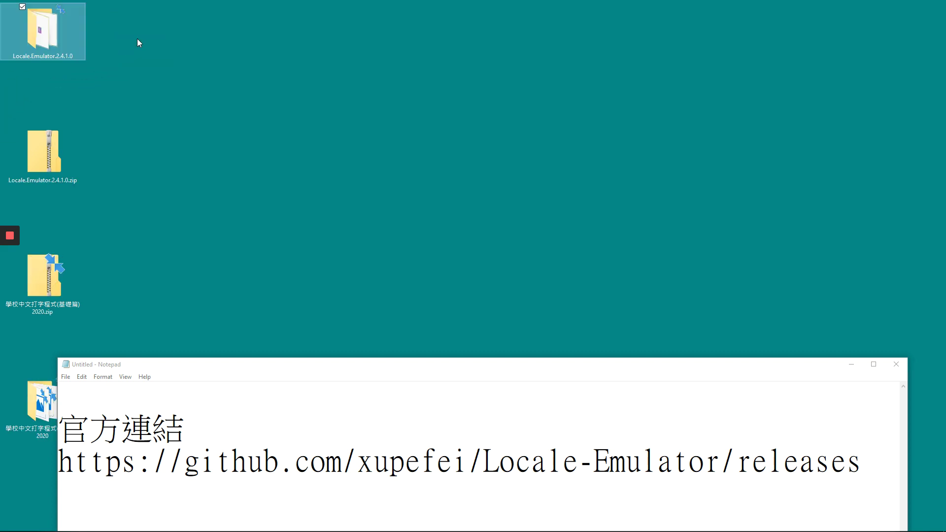
pyautogui.doubleClick(57, 43)
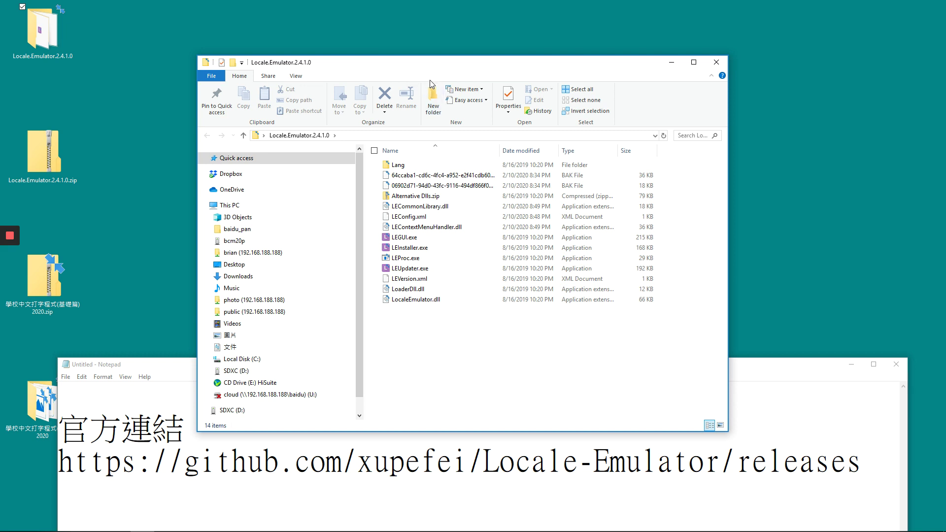
pyautogui.moveTo(433, 69); pyautogui.dragTo(434, 38)
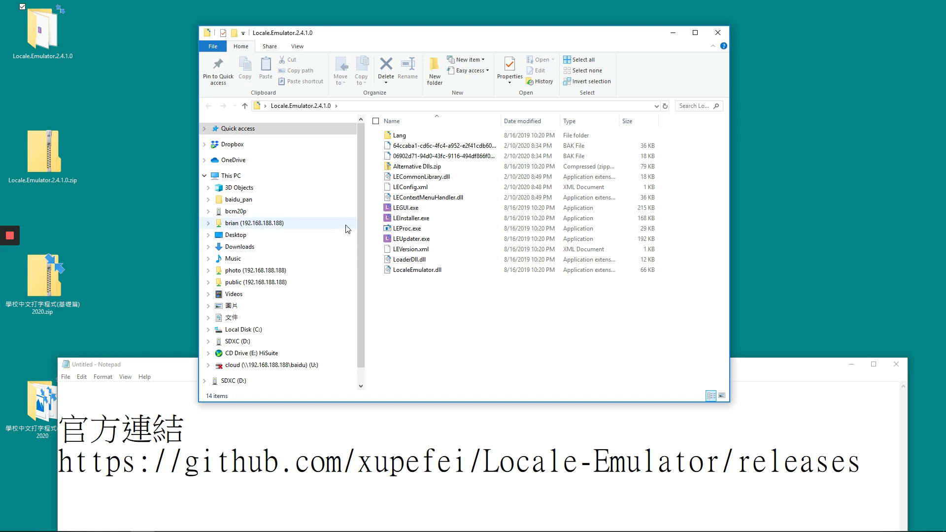
# Run LEInstaller.exe, install Locale Emulator for all users, and close the installer.
pyautogui.doubleClick(410, 219)
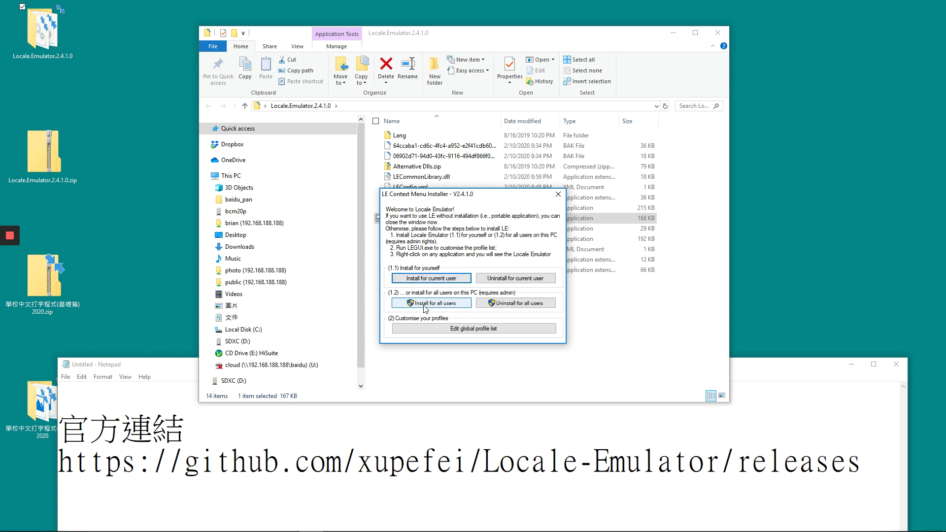
pyautogui.click(426, 304)
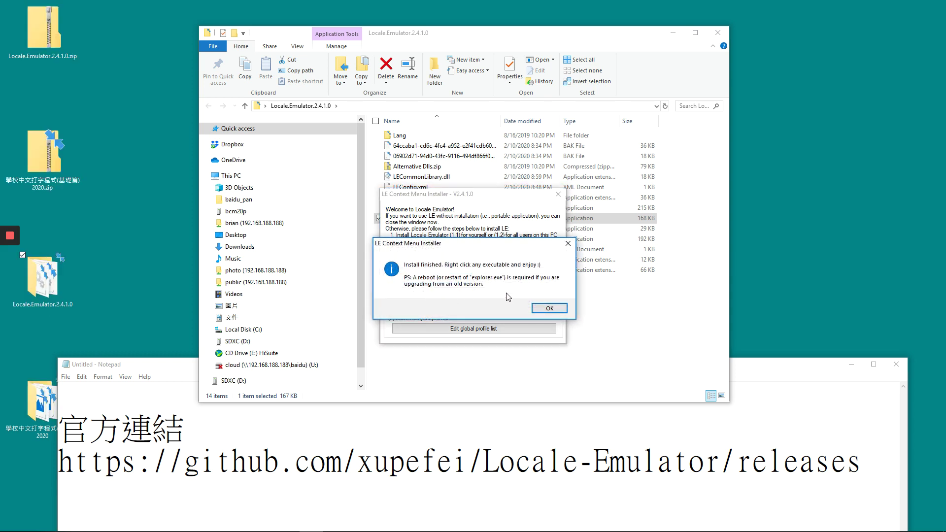
pyautogui.click(547, 308)
pyautogui.click(558, 194)
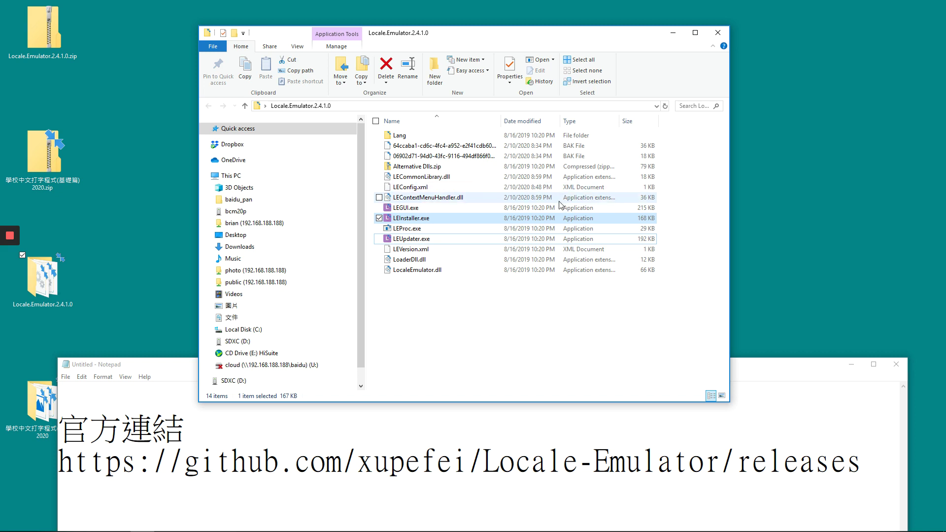
pyautogui.click(448, 335)
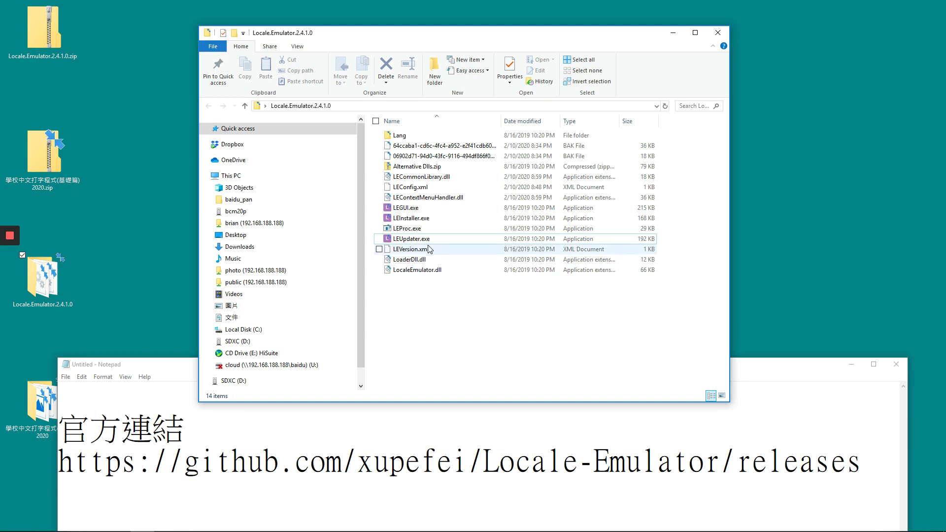
# Open LEGUI.exe and set the profile's location to Chinese (Traditional) Legacy.
pyautogui.click(412, 211)
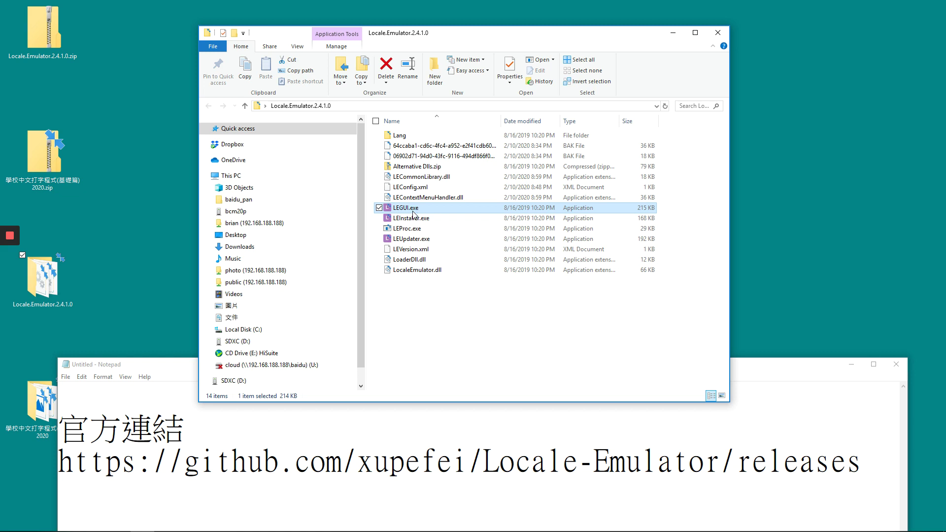
pyautogui.doubleClick(412, 211)
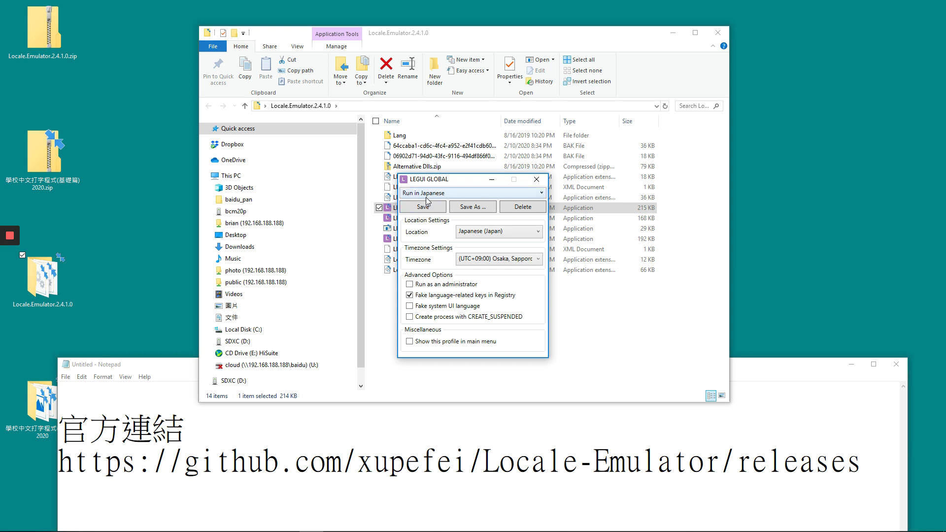
pyautogui.click(427, 196)
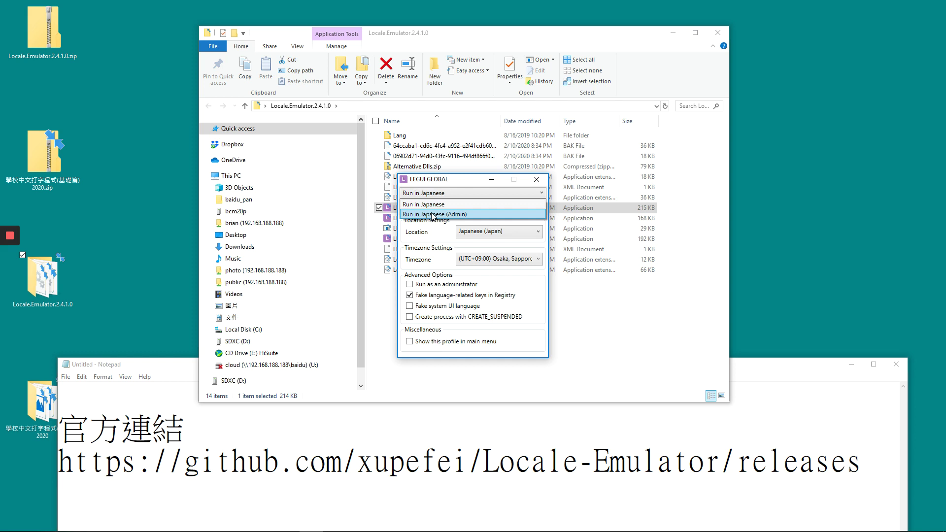
pyautogui.click(435, 236)
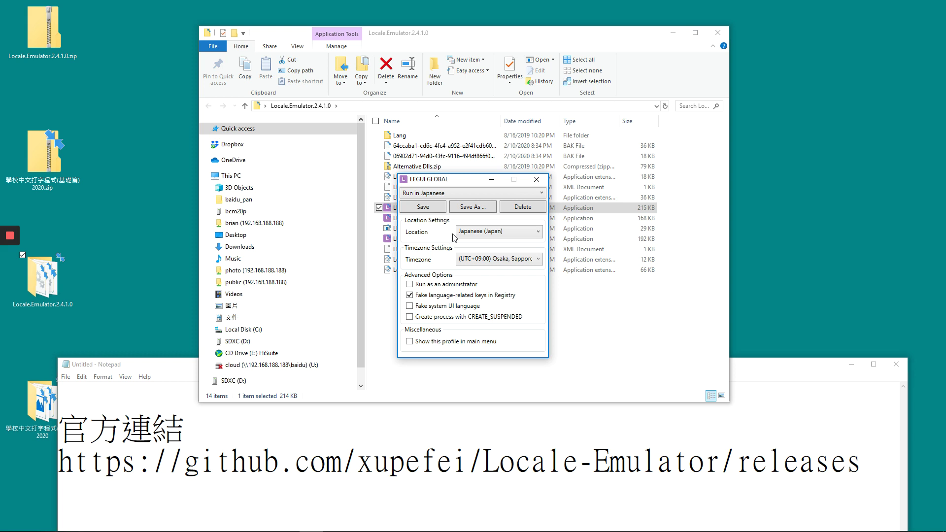
pyautogui.click(491, 234)
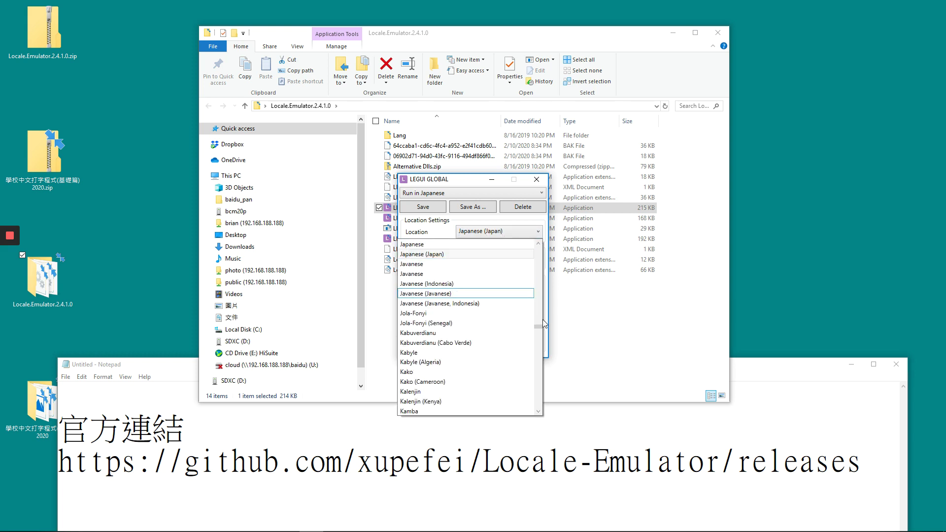
pyautogui.moveTo(539, 324); pyautogui.dragTo(536, 274)
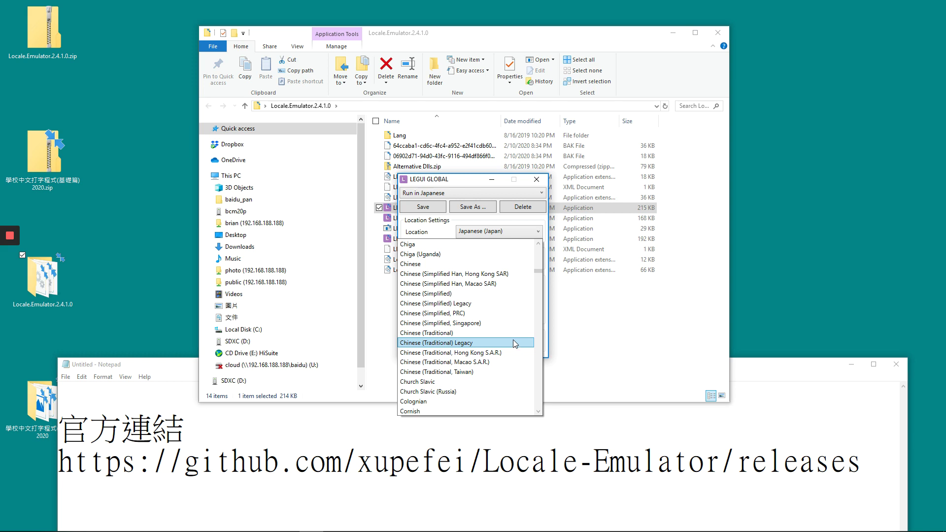
pyautogui.click(497, 344)
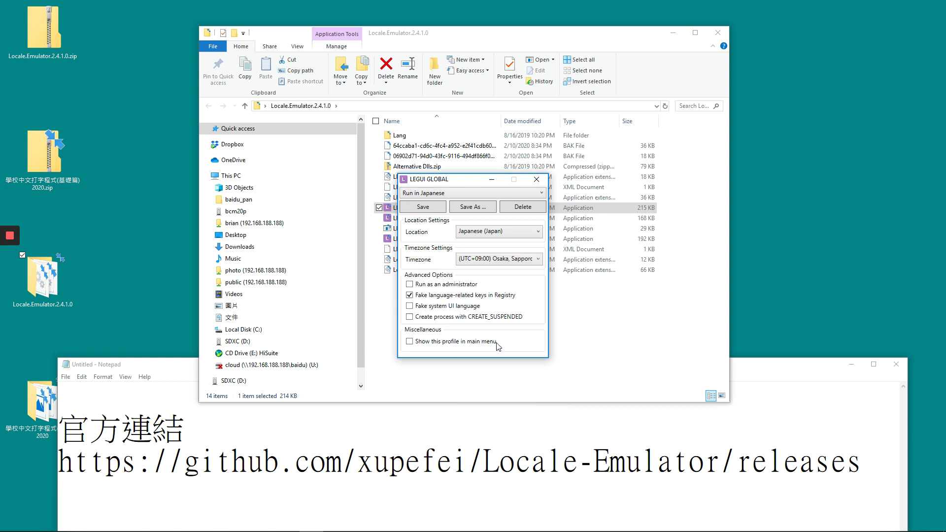
# Set the timezone to (UTC+08:00) Beijing, Chongqing, Hong Kong, Urumqi and enable Run as an administrator and Fake system UI language.
pyautogui.click(470, 262)
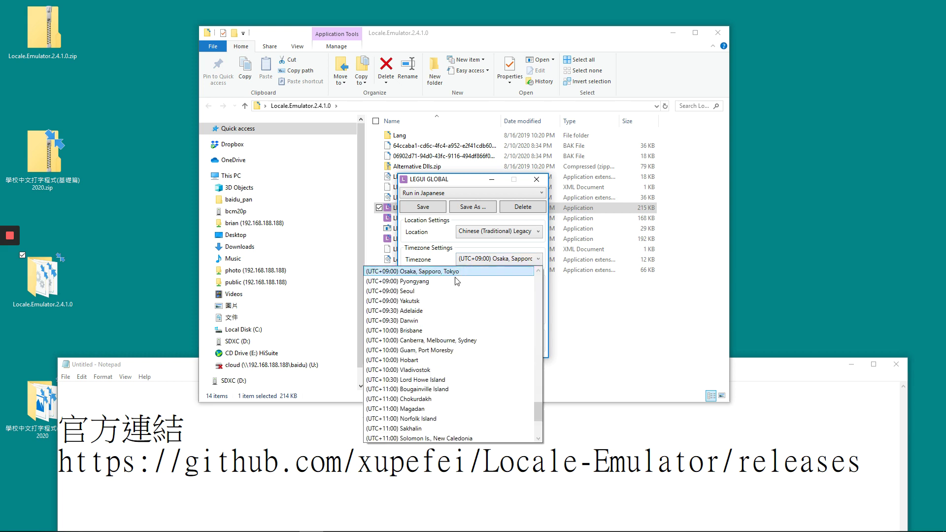
pyautogui.scroll(1, 450, 344)
pyautogui.scroll(1, 441, 325)
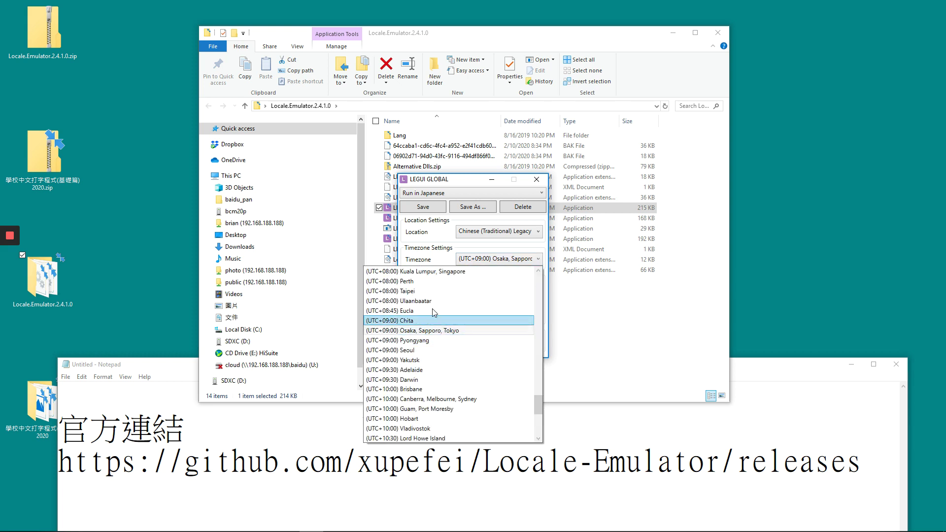
pyautogui.scroll(1, 436, 289)
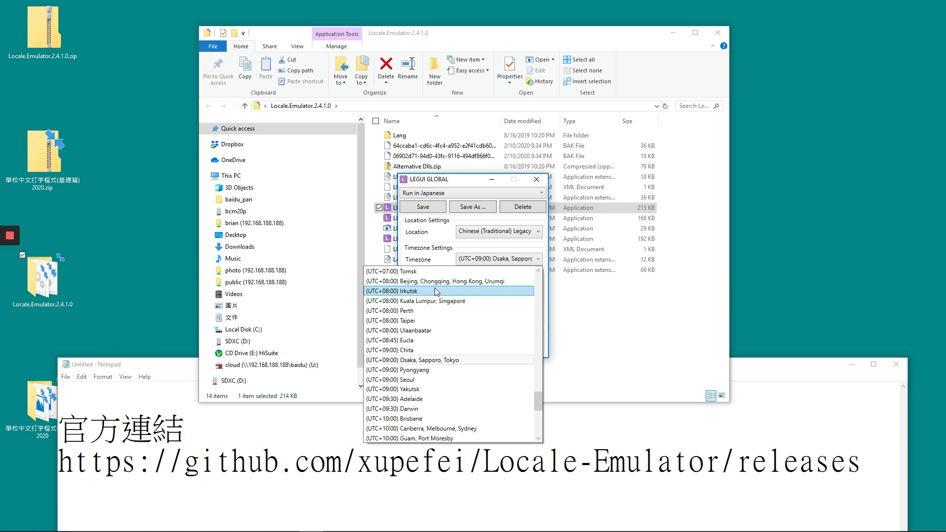
pyautogui.click(435, 284)
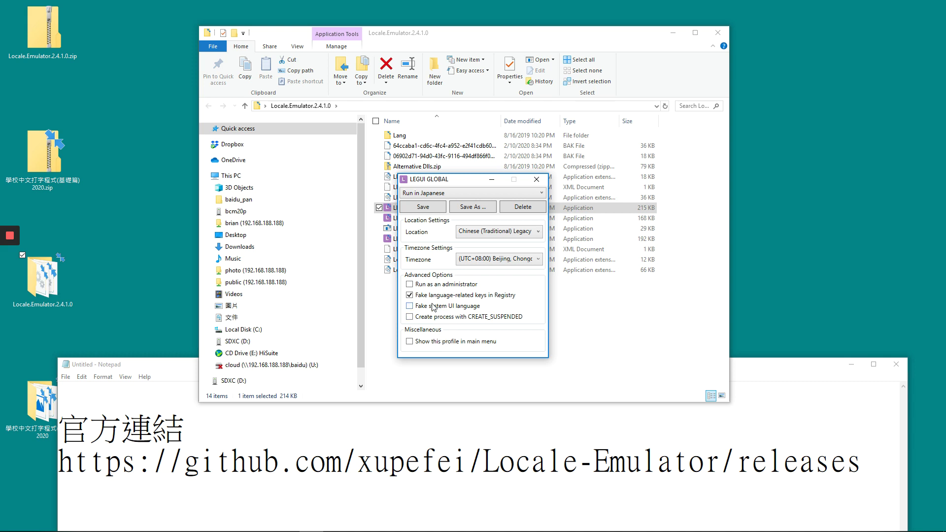
pyautogui.click(410, 285)
pyautogui.click(411, 307)
# Save the settings as a new profile named "Traditional Chinese" and close the profile editor and the folder window.
pyautogui.click(472, 207)
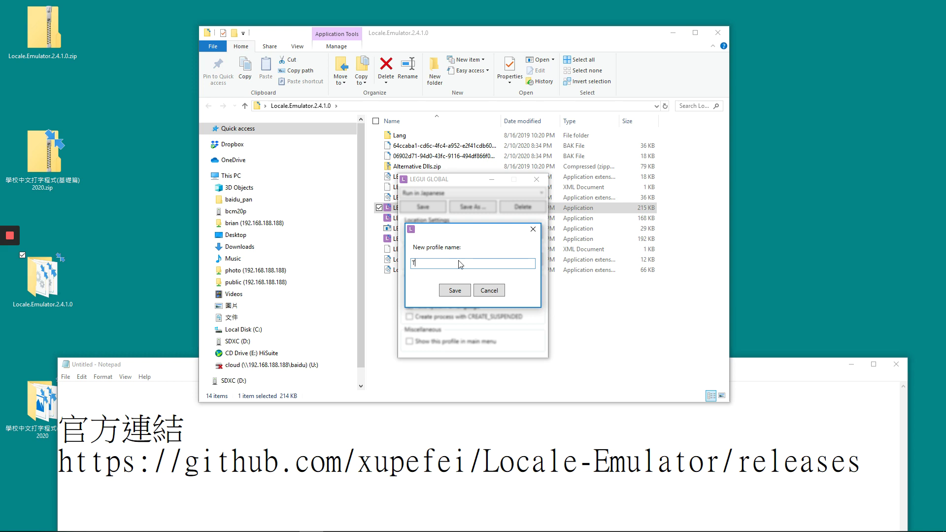
pyautogui.write('Traditional Chinese')
pyautogui.click(454, 291)
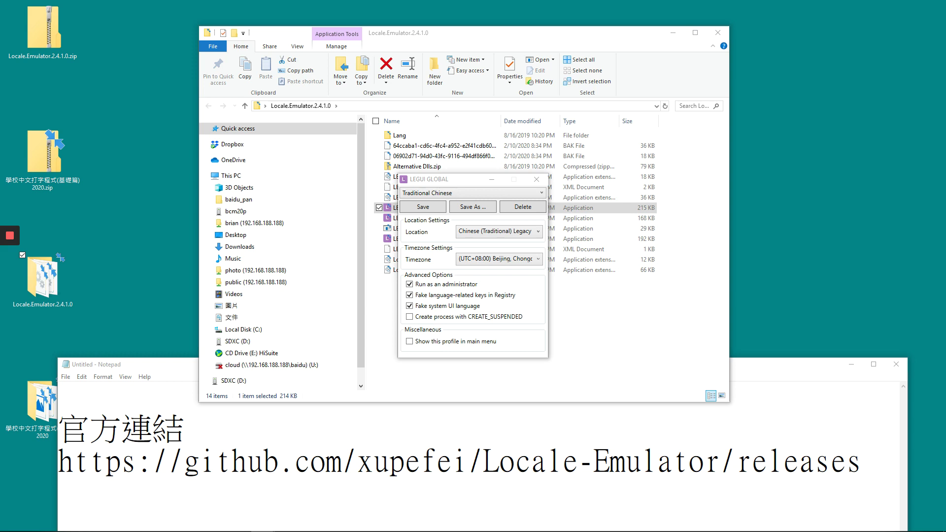
pyautogui.click(536, 179)
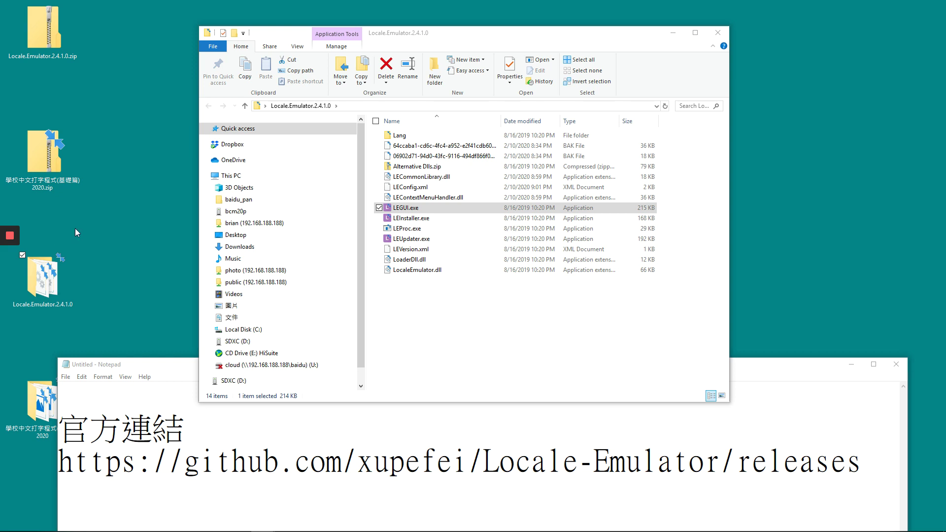
pyautogui.click(722, 36)
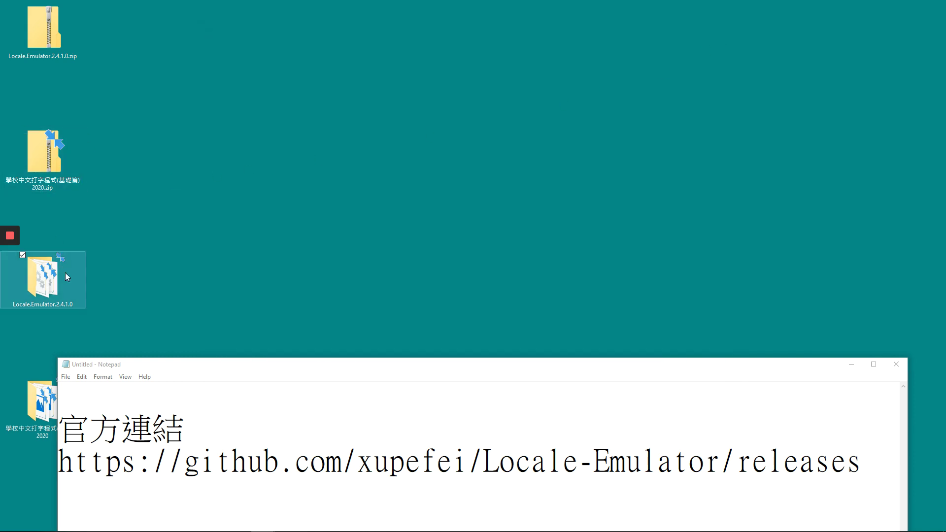
# Open the 學校中文打字程式(基礎篇)2020 folder and run kptype v7.0.exe through Locale Emulator with the Traditional Chinese profile.
pyautogui.click(42, 401)
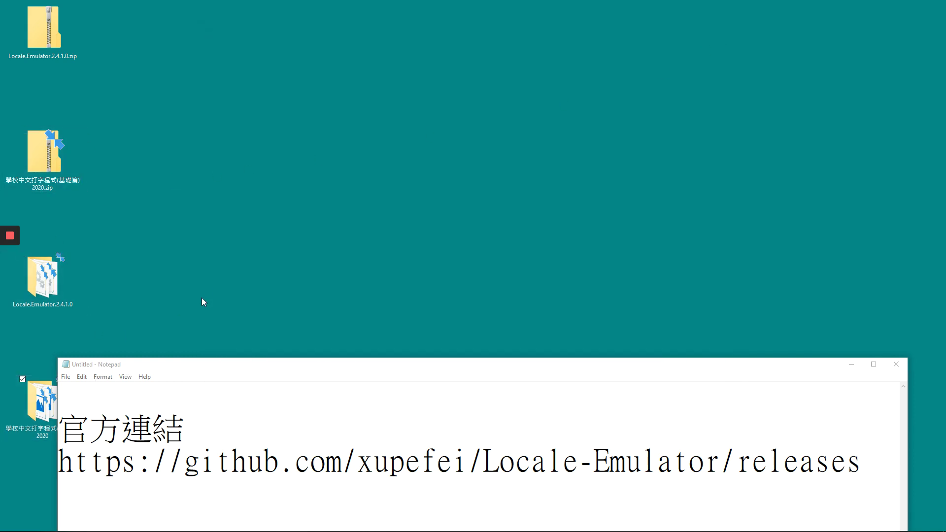
pyautogui.press('Return')
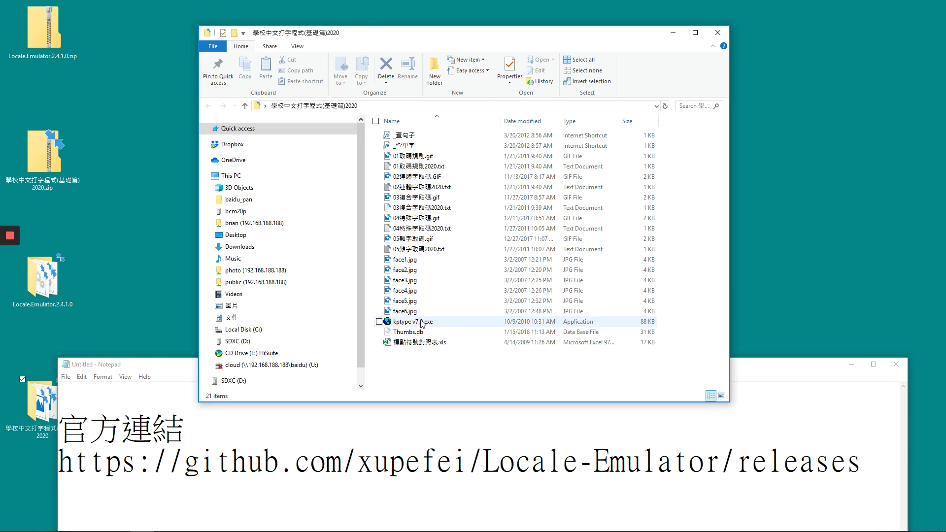
pyautogui.click(422, 324)
pyautogui.moveTo(431, 327)
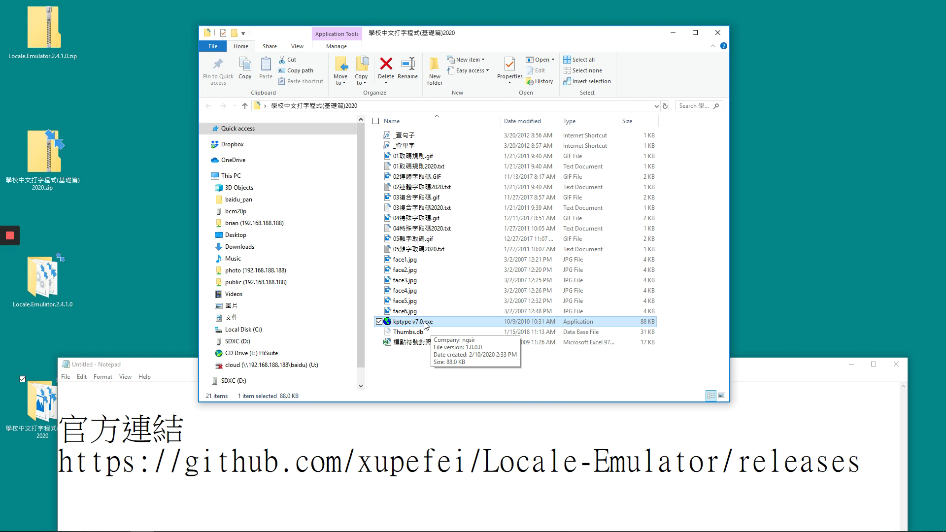
pyautogui.rightClick(425, 325)
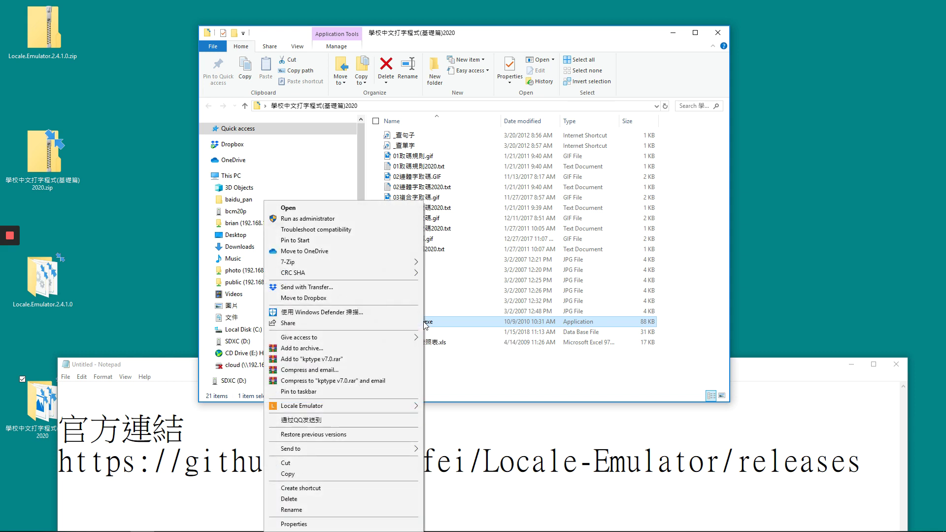
pyautogui.moveTo(380, 405)
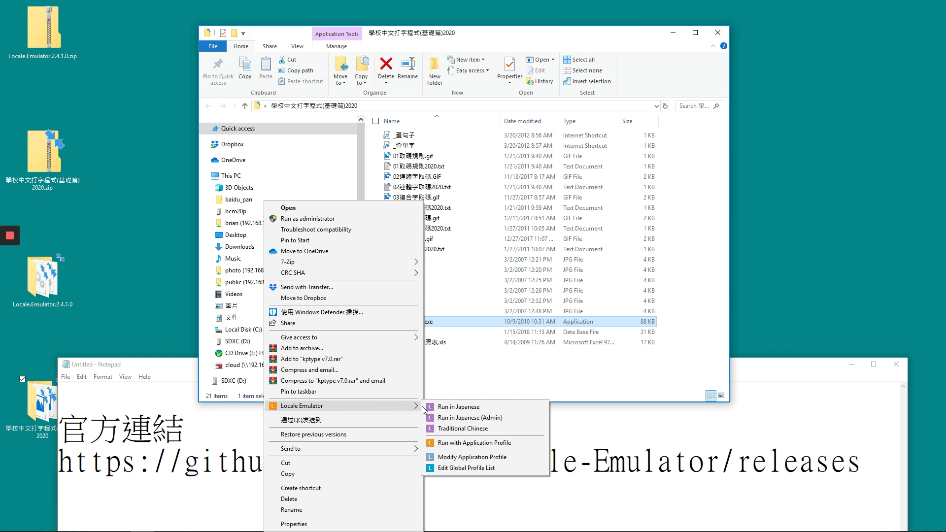
pyautogui.click(458, 429)
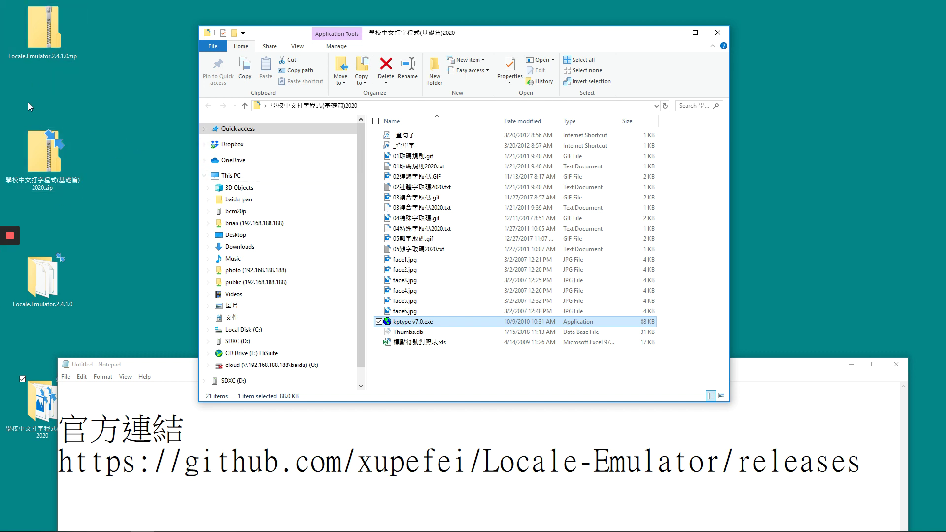
pyautogui.click(46, 286)
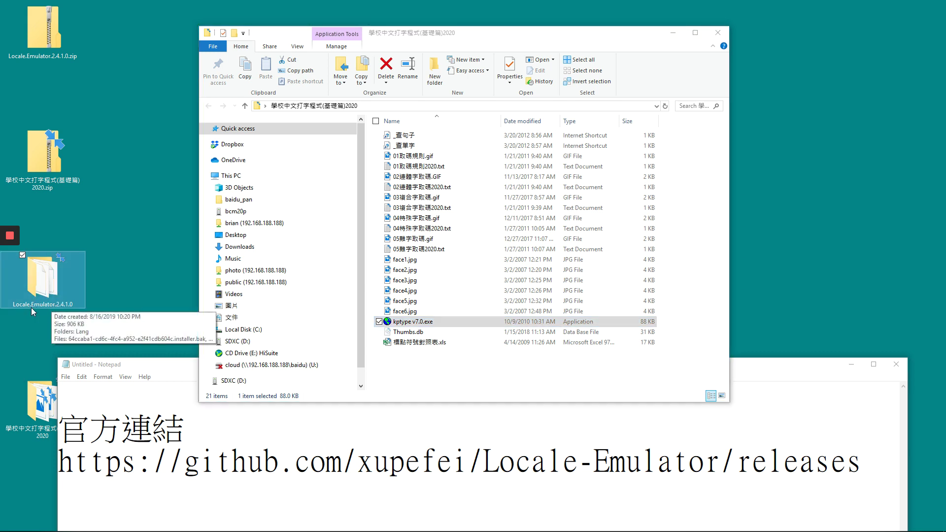